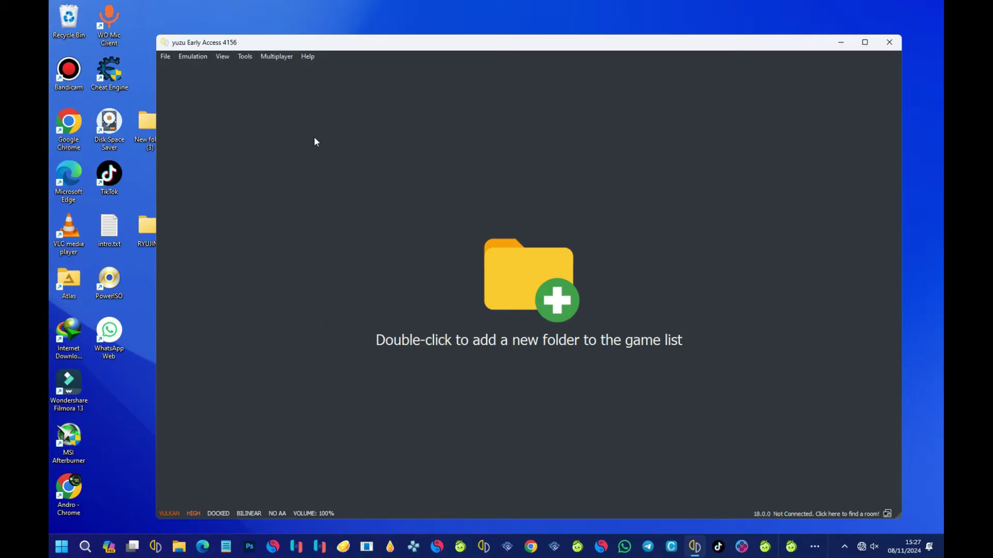
Switch the console mode to Handheld and the GPU accuracy to Normal.
{"action": "left_click_drag", "start_coordinate": [422, 47], "coordinate": [422, 39]}
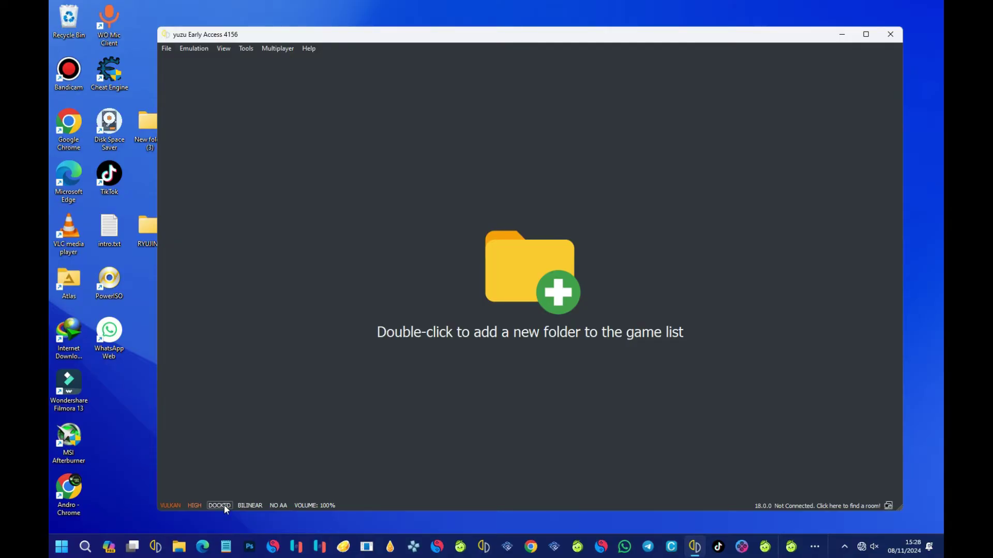
{"action": "left_click", "coordinate": [224, 505]}
{"action": "left_click", "coordinate": [224, 506]}
{"action": "left_click", "coordinate": [226, 504]}
{"action": "left_click", "coordinate": [194, 506]}
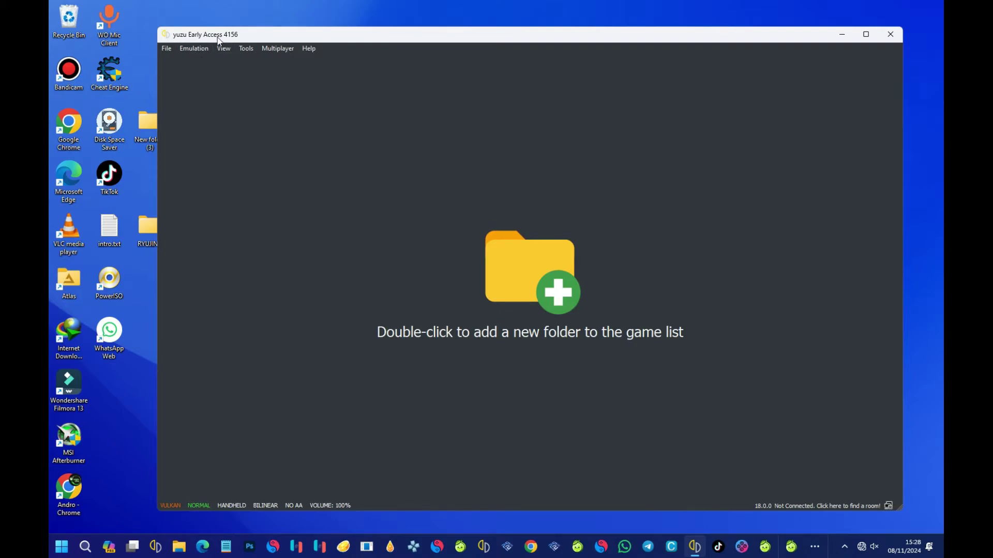
Set the interface theme to Midnight Blue Colorful in the emulator configuration and apply it.
{"action": "left_click", "coordinate": [189, 49]}
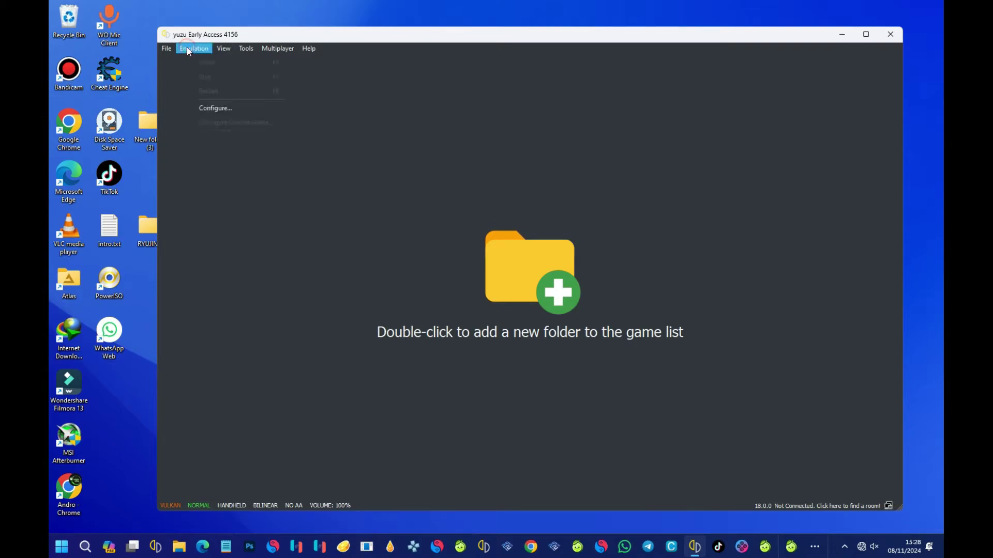
{"action": "left_click", "coordinate": [222, 107]}
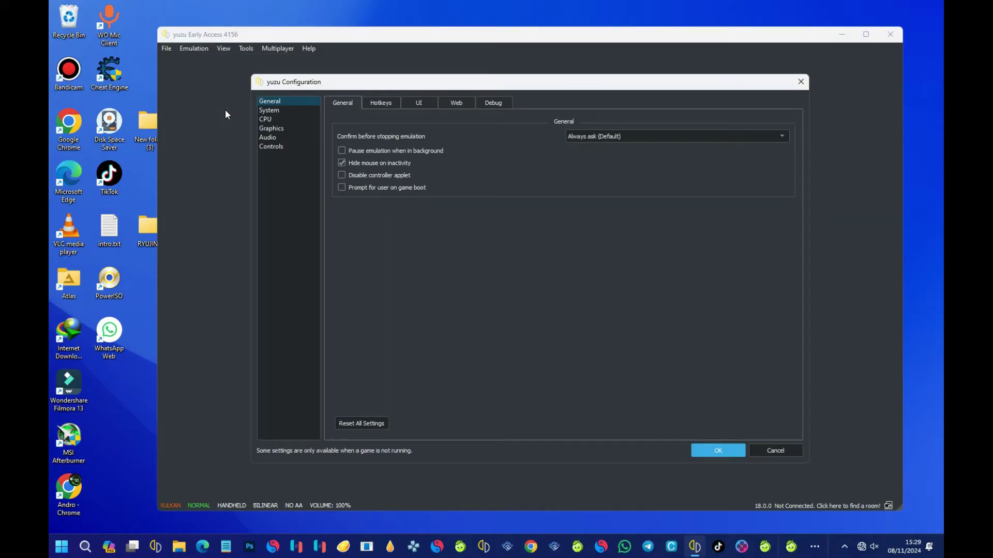
{"action": "left_click_drag", "start_coordinate": [360, 89], "coordinate": [294, 67]}
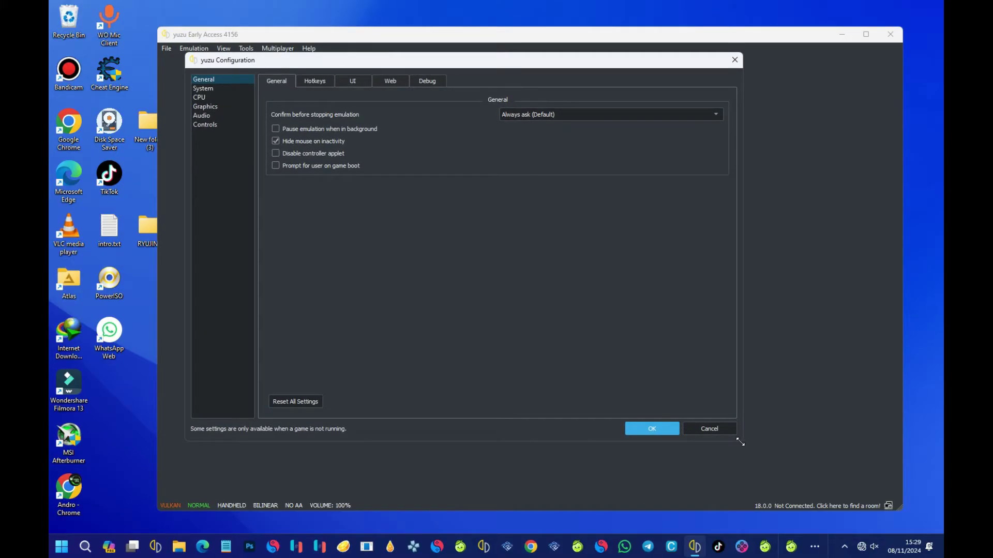
{"action": "left_click_drag", "start_coordinate": [735, 440], "coordinate": [813, 475]}
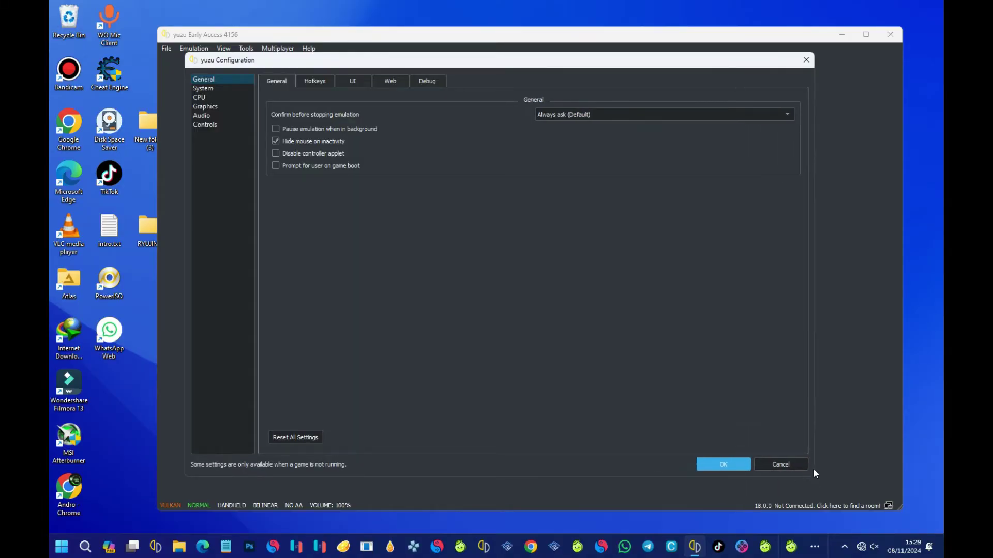
{"action": "left_click", "coordinate": [205, 80]}
{"action": "left_click", "coordinate": [349, 83]}
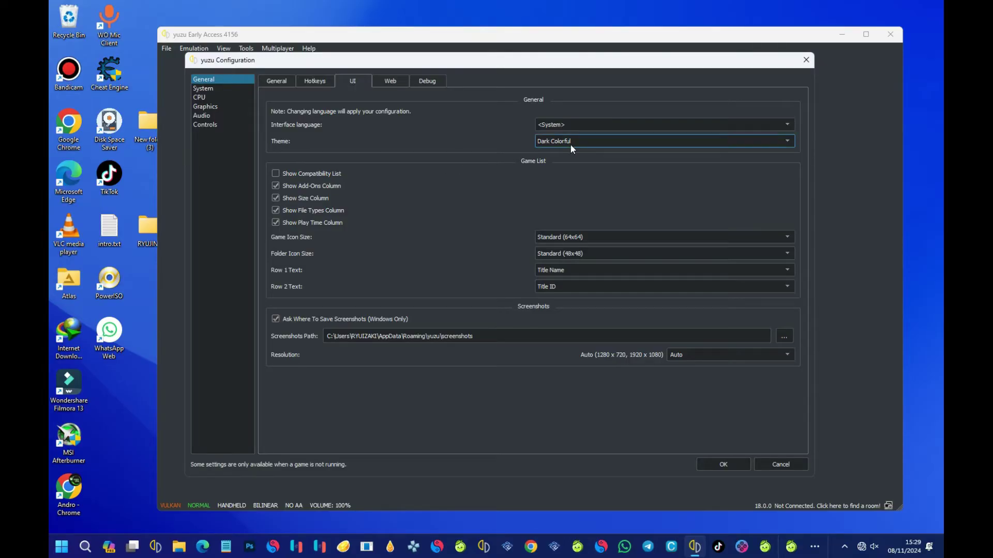
{"action": "left_click", "coordinate": [604, 140]}
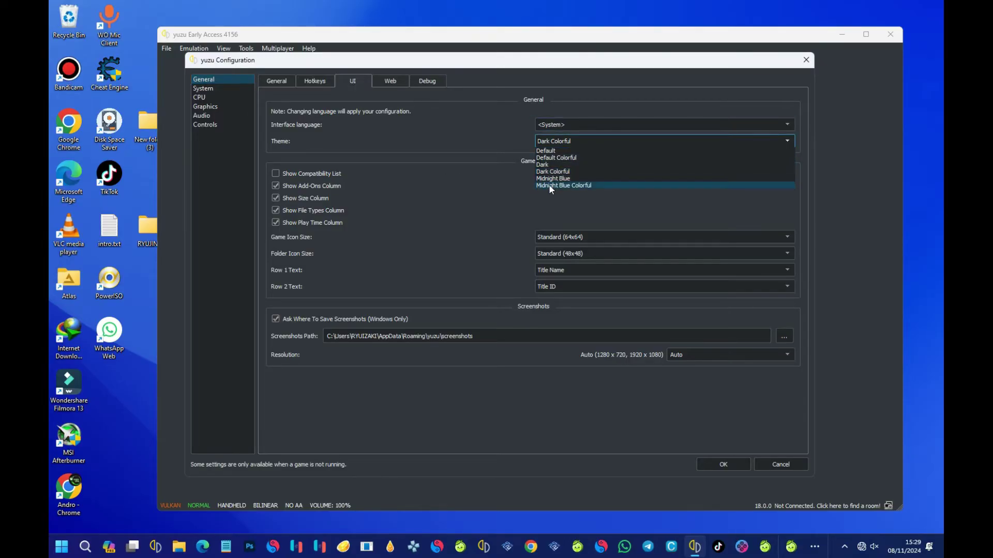
{"action": "left_click", "coordinate": [599, 189]}
{"action": "left_click", "coordinate": [734, 462]}
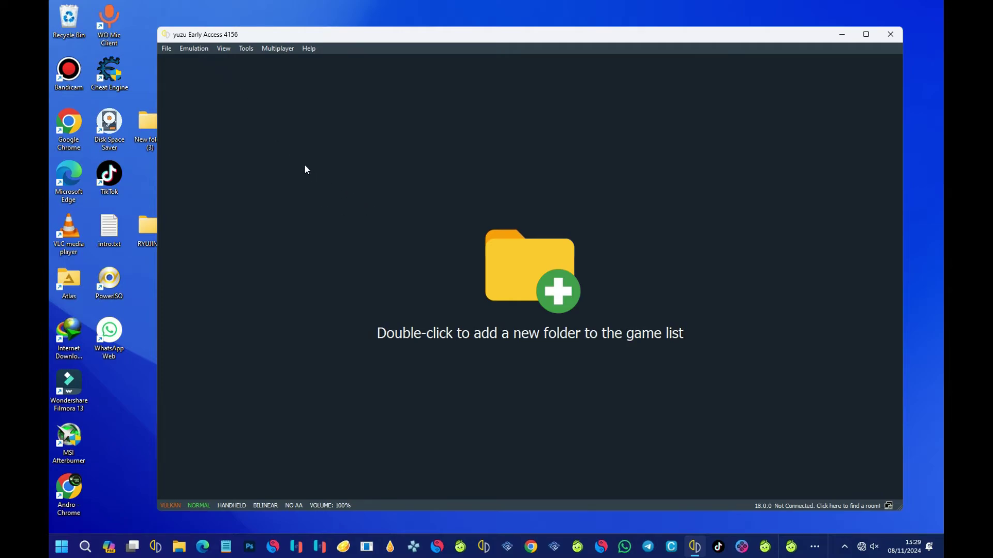
Reopen the emulator configuration and go to the CPU settings.
{"action": "left_click", "coordinate": [188, 49]}
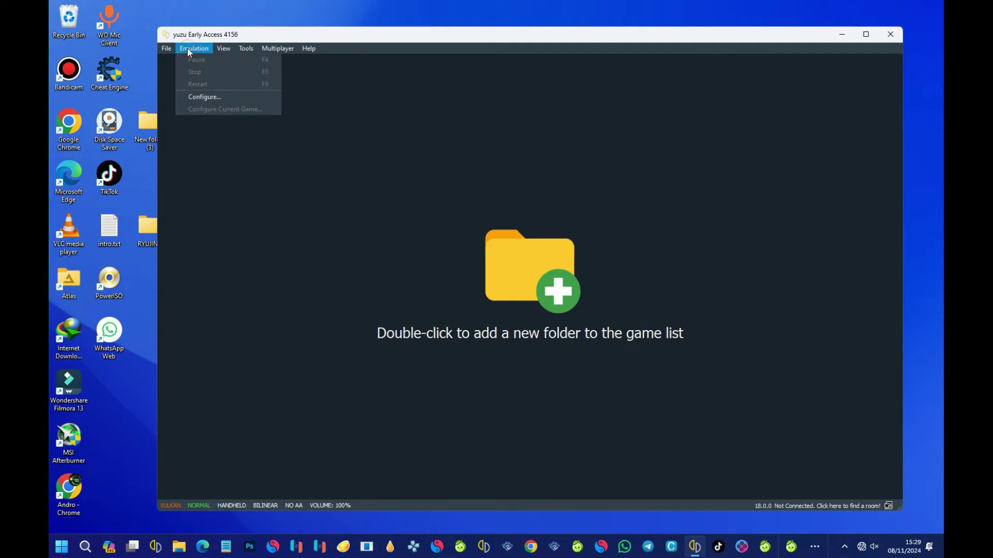
{"action": "left_click", "coordinate": [201, 98]}
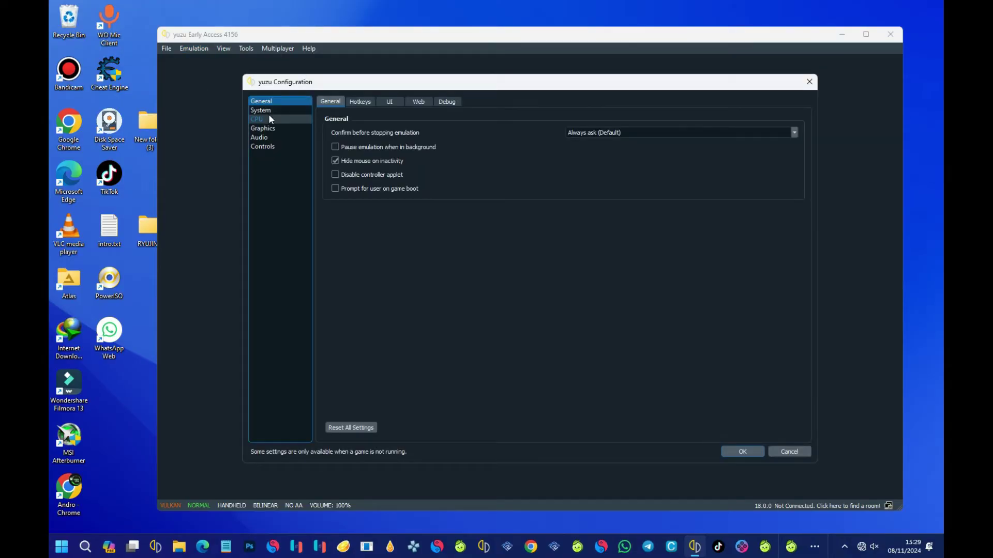
{"action": "left_click_drag", "start_coordinate": [298, 87], "coordinate": [250, 61]}
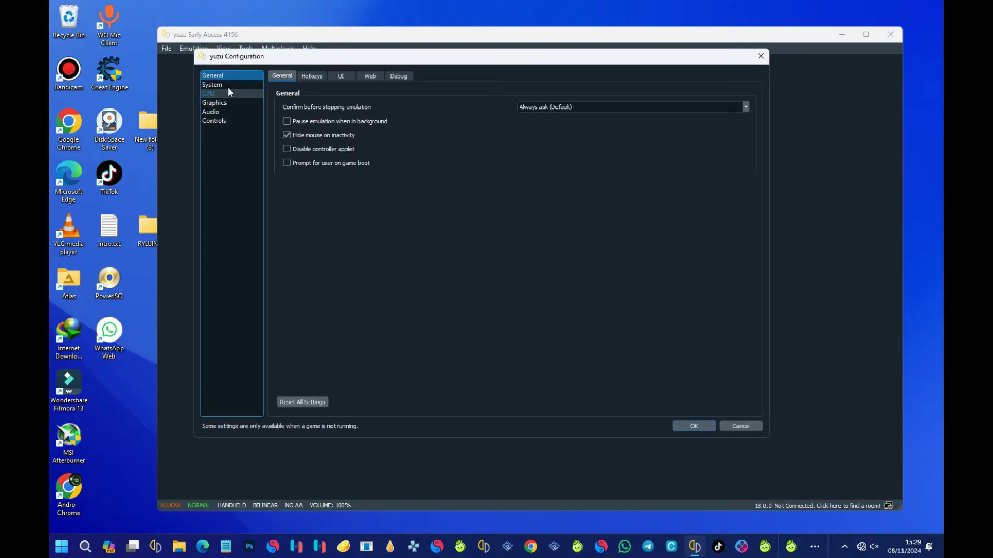
{"action": "left_click", "coordinate": [219, 84]}
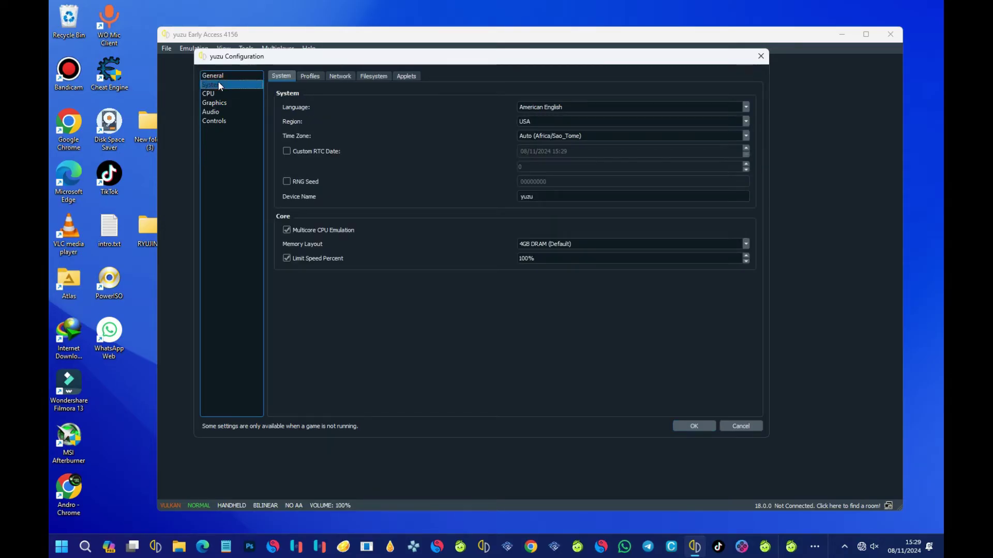
{"action": "left_click", "coordinate": [209, 95]}
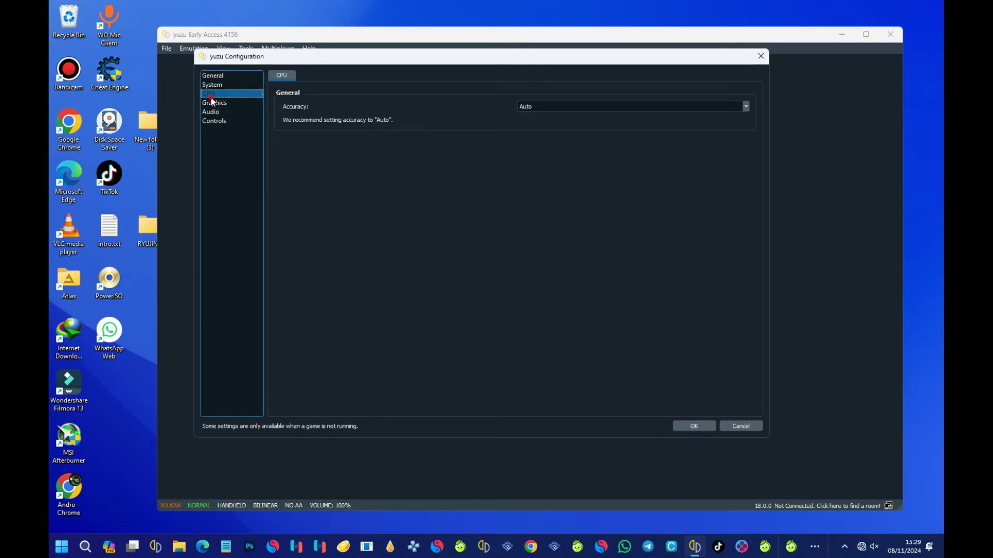
Try the Unsafe option for the CPU accuracy and return it to Auto.
{"action": "left_click", "coordinate": [553, 107]}
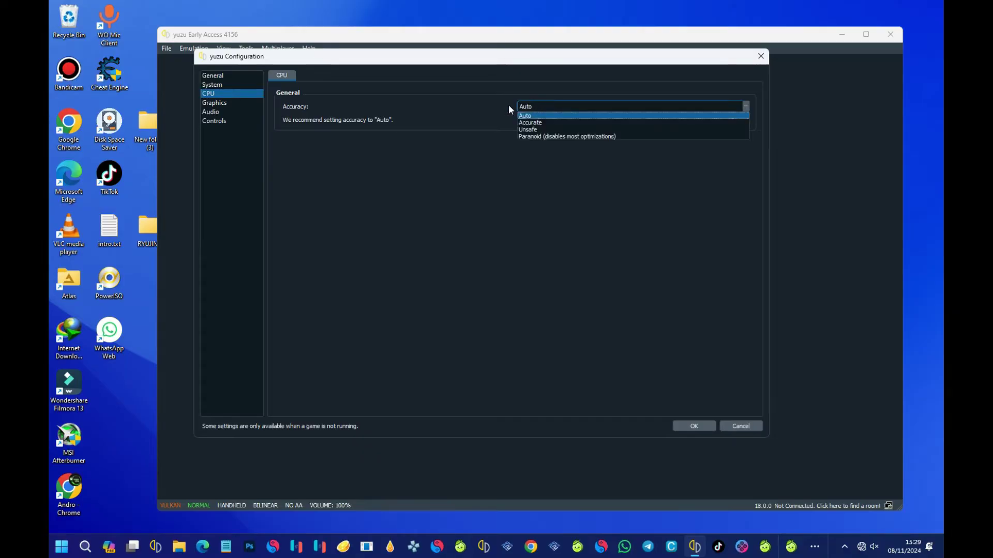
{"action": "left_click", "coordinate": [536, 107]}
{"action": "left_click", "coordinate": [529, 107]}
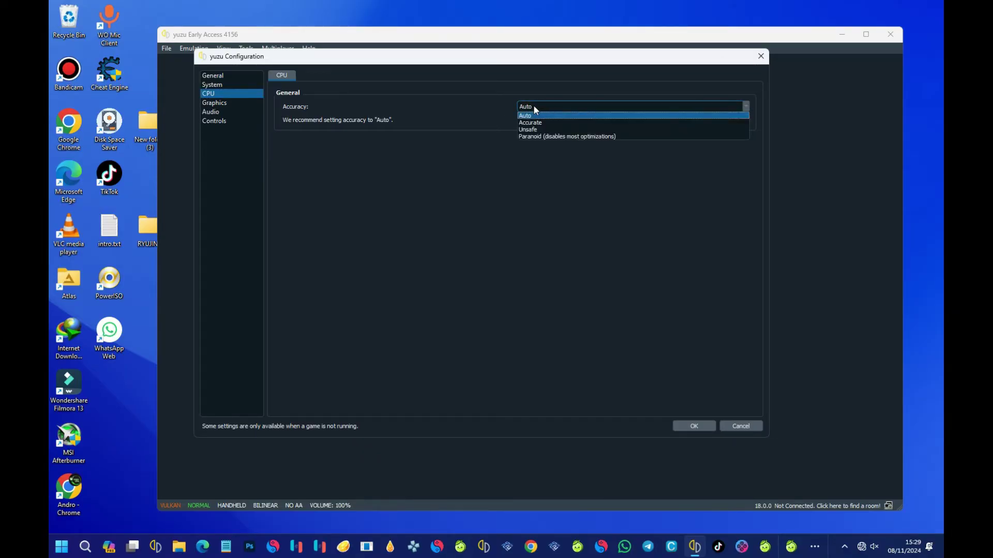
{"action": "left_click", "coordinate": [534, 106]}
{"action": "left_click", "coordinate": [541, 106]}
{"action": "left_click", "coordinate": [547, 105]}
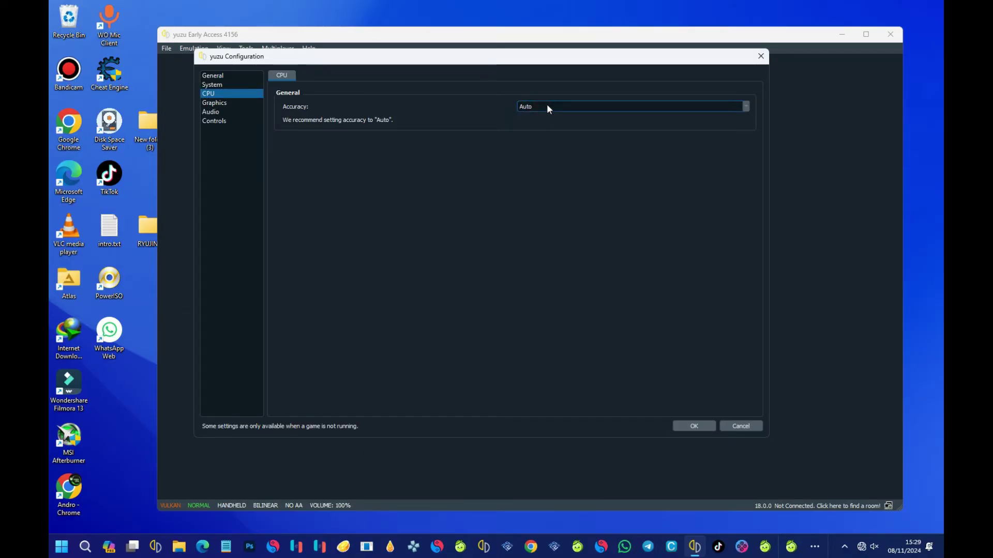
{"action": "left_click", "coordinate": [549, 106]}
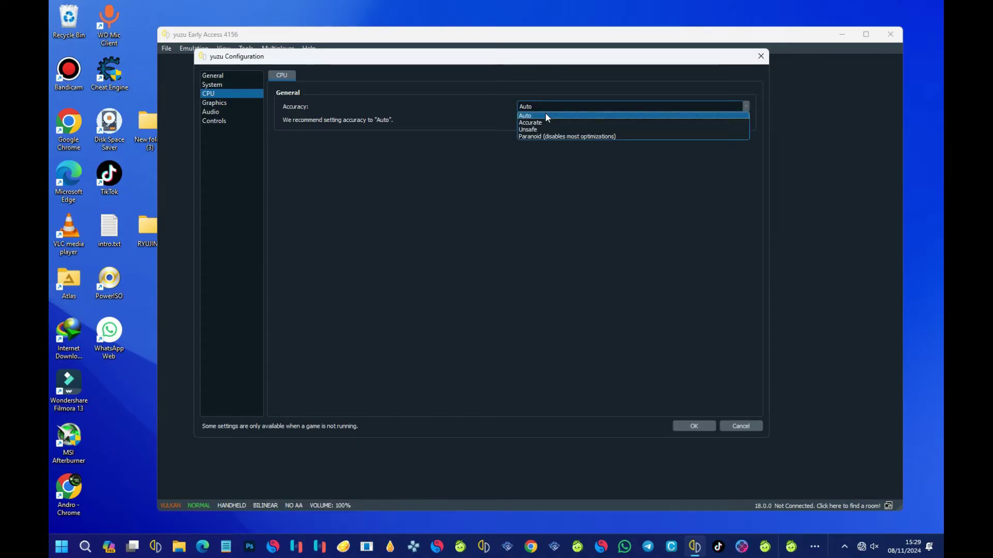
{"action": "left_click", "coordinate": [540, 129]}
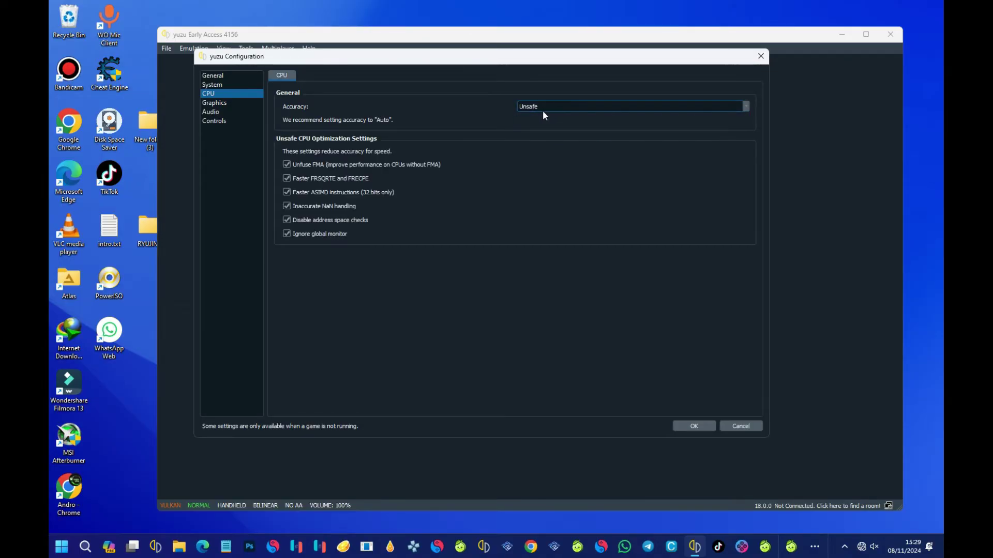
{"action": "left_click", "coordinate": [541, 105]}
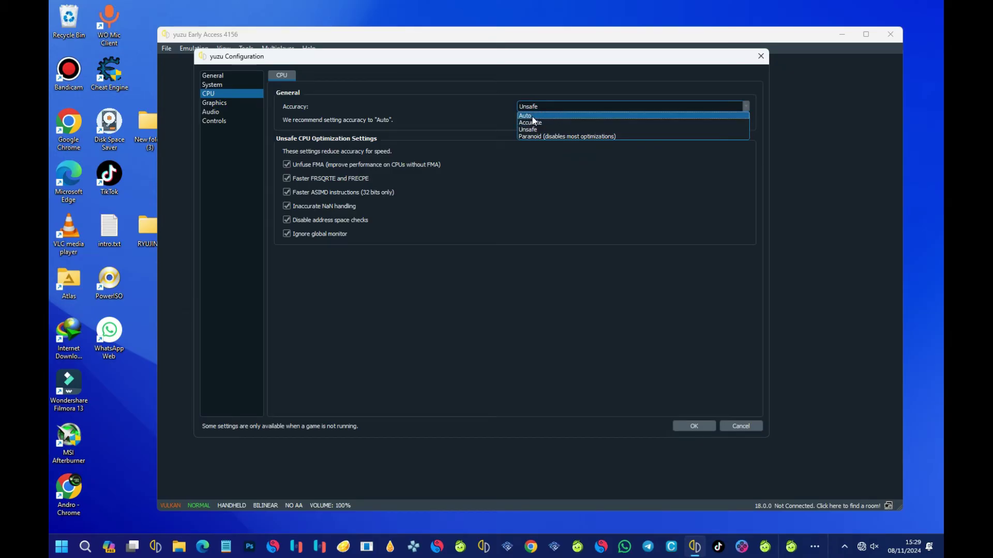
{"action": "left_click", "coordinate": [547, 115]}
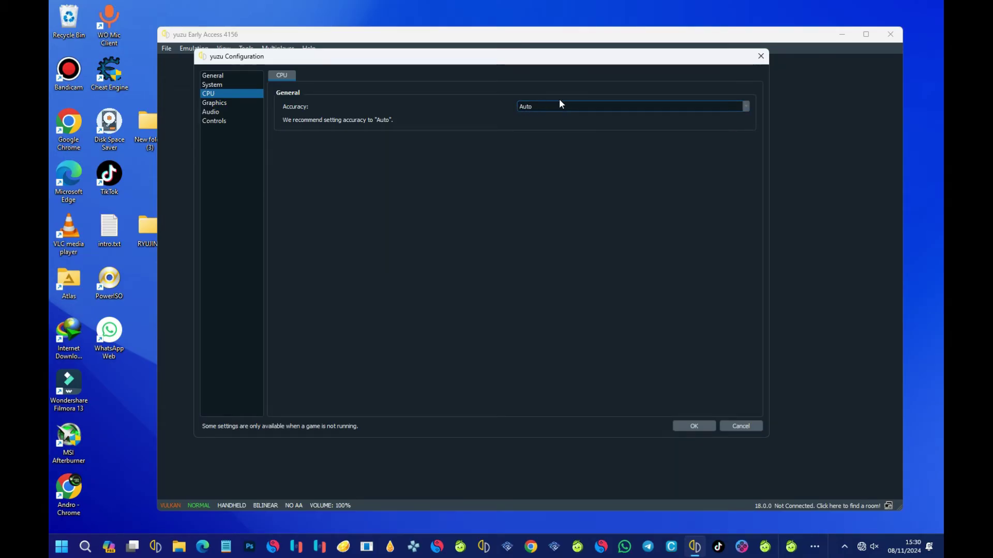
Open the graphics settings, try OpenGL as the API and set it back to Vulkan.
{"action": "left_click", "coordinate": [213, 104]}
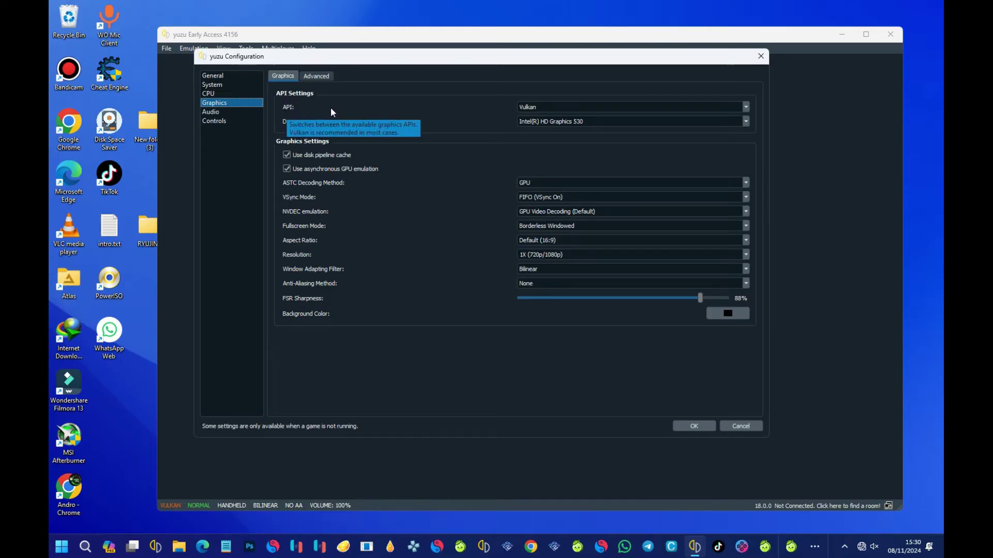
{"action": "left_click", "coordinate": [572, 106]}
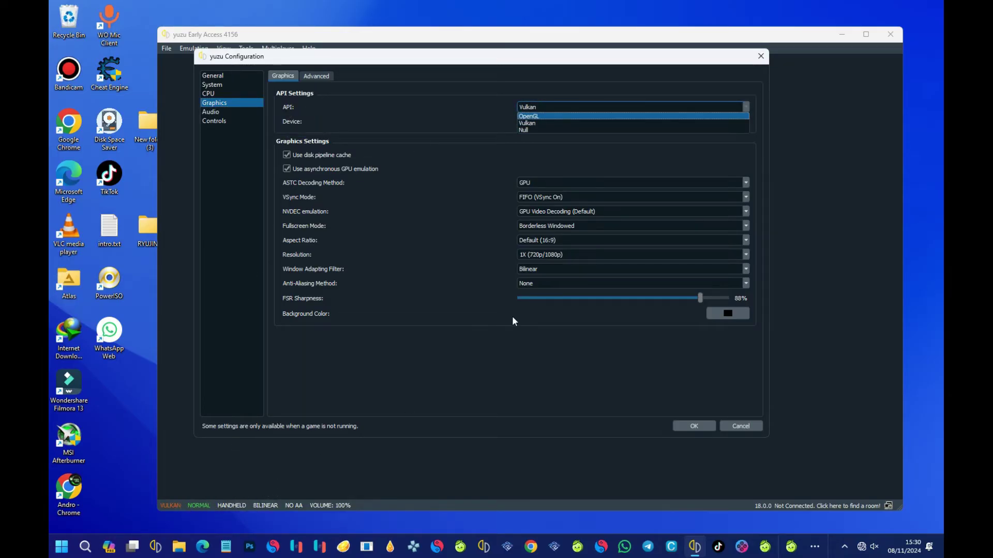
{"action": "left_click", "coordinate": [538, 109]}
{"action": "left_click", "coordinate": [540, 108]}
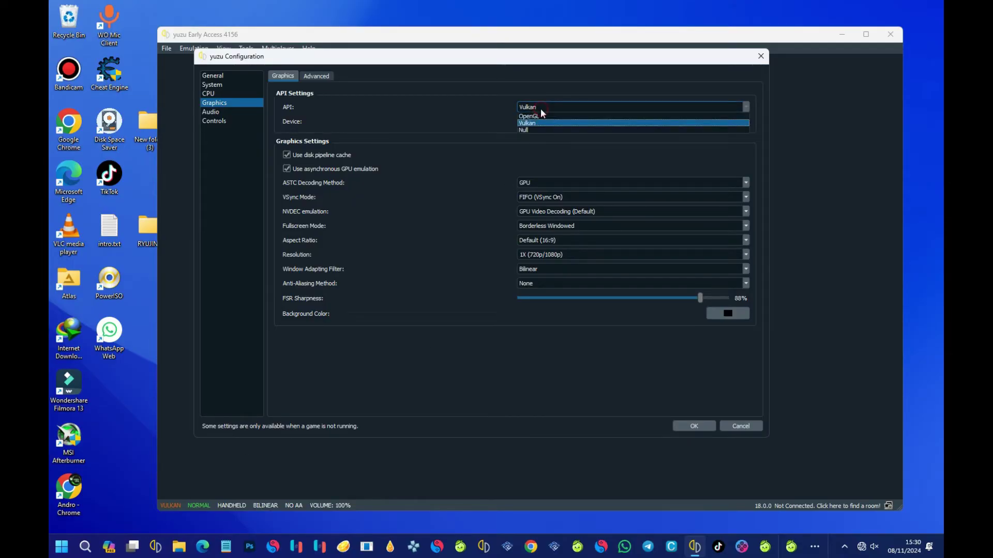
{"action": "left_click", "coordinate": [535, 107]}
{"action": "left_click", "coordinate": [535, 107]}
{"action": "left_click", "coordinate": [539, 117]}
{"action": "left_click", "coordinate": [540, 108]}
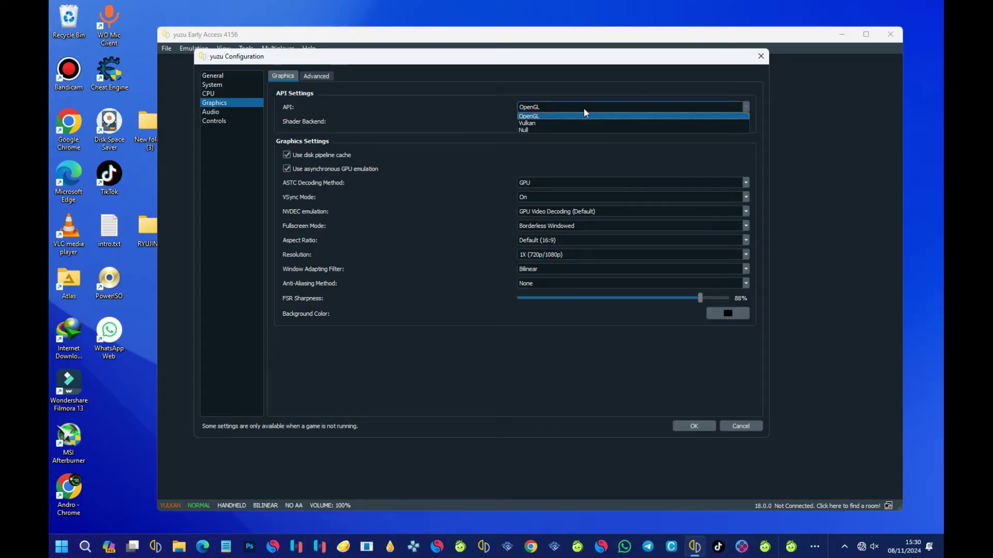
{"action": "left_click", "coordinate": [533, 123]}
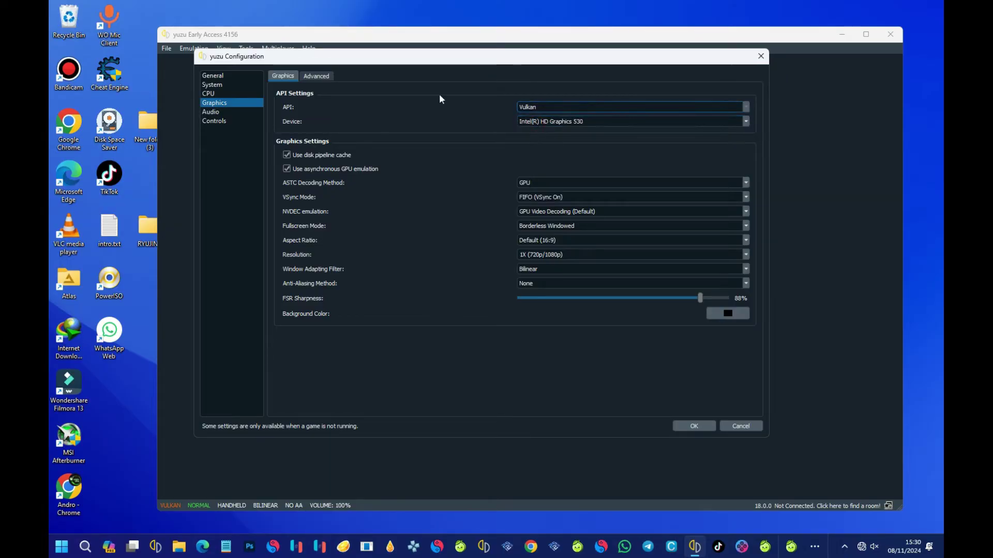
Choose Intel(R) HD Graphics 530 as the graphics device for the Vulkan API.
{"action": "left_click", "coordinate": [541, 124]}
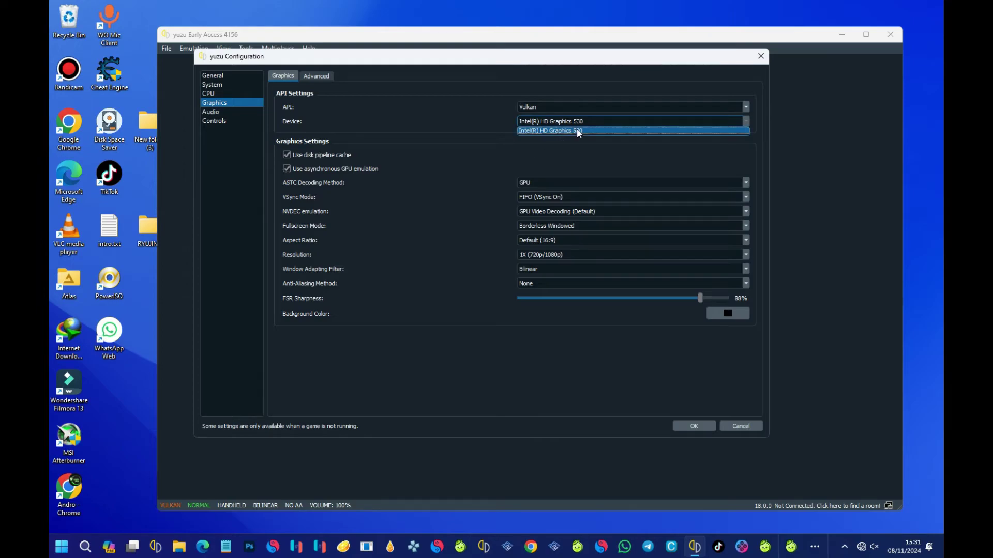
{"action": "left_click", "coordinate": [568, 129]}
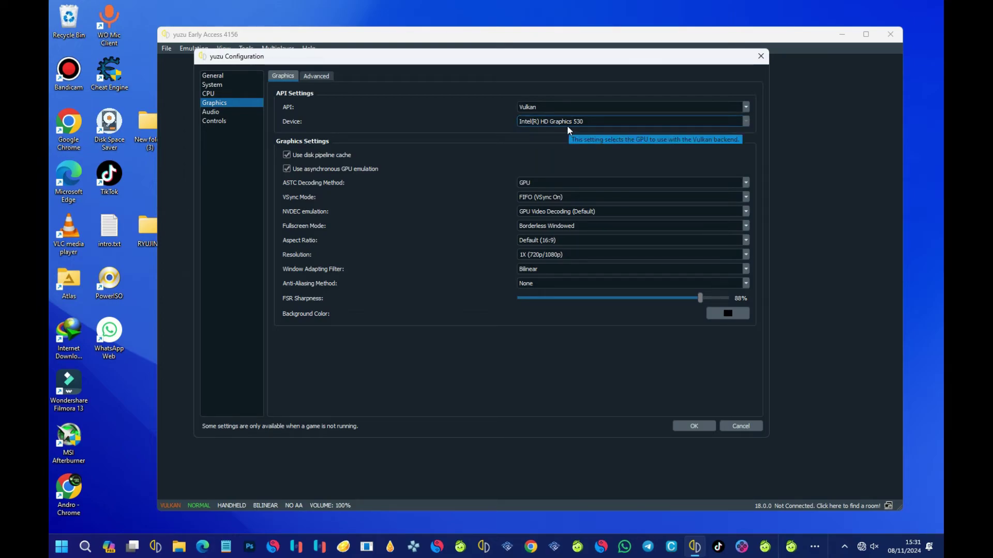
{"action": "left_click", "coordinate": [568, 121]}
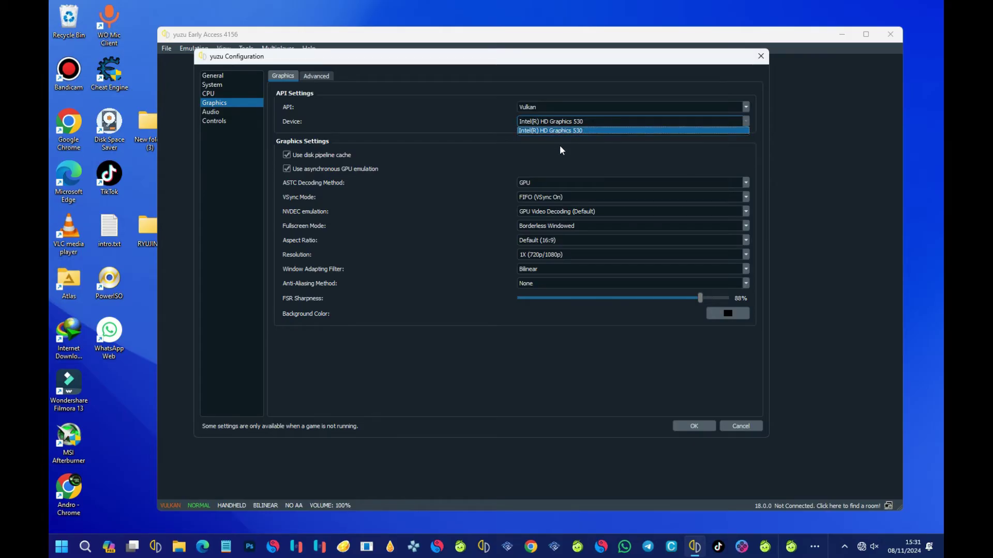
{"action": "left_click", "coordinate": [586, 120]}
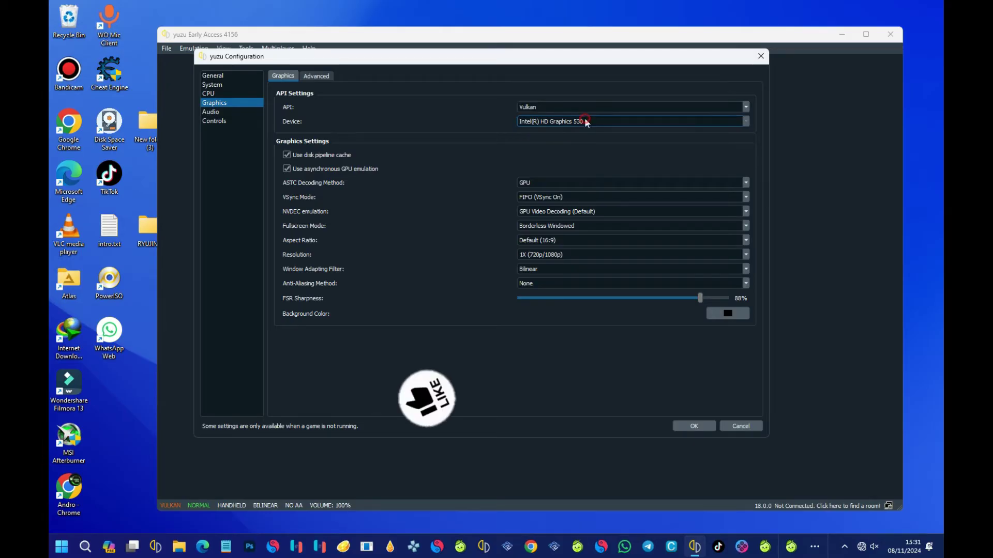
Set the graphics resolution to 1X (720p/1080p) and the anti-aliasing method to None.
{"action": "left_click", "coordinate": [544, 256]}
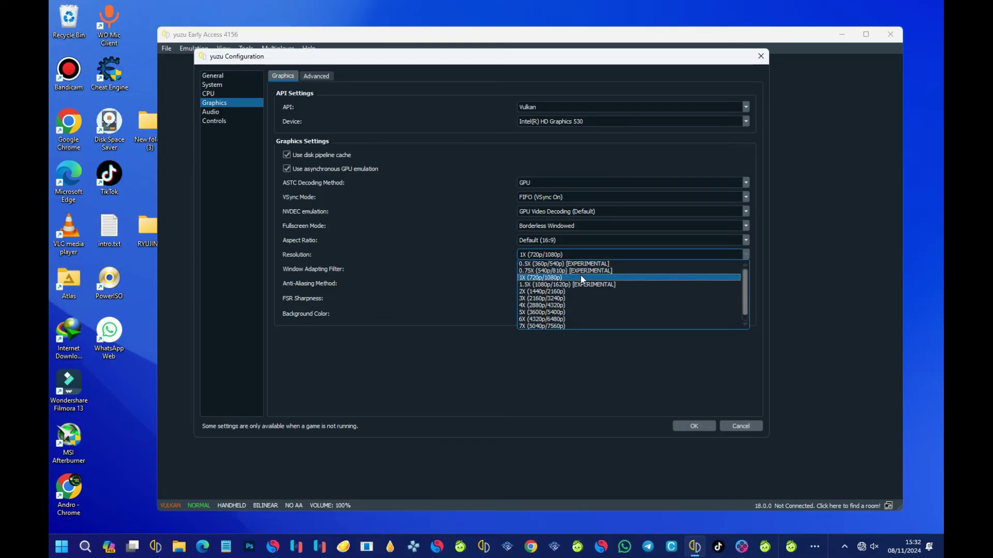
{"action": "left_click", "coordinate": [527, 278]}
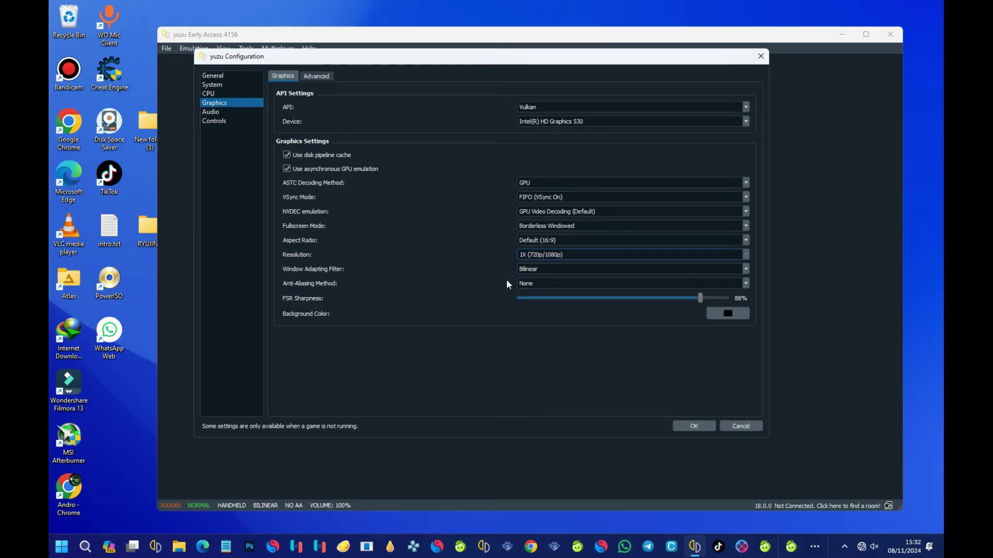
{"action": "left_click", "coordinate": [532, 283]}
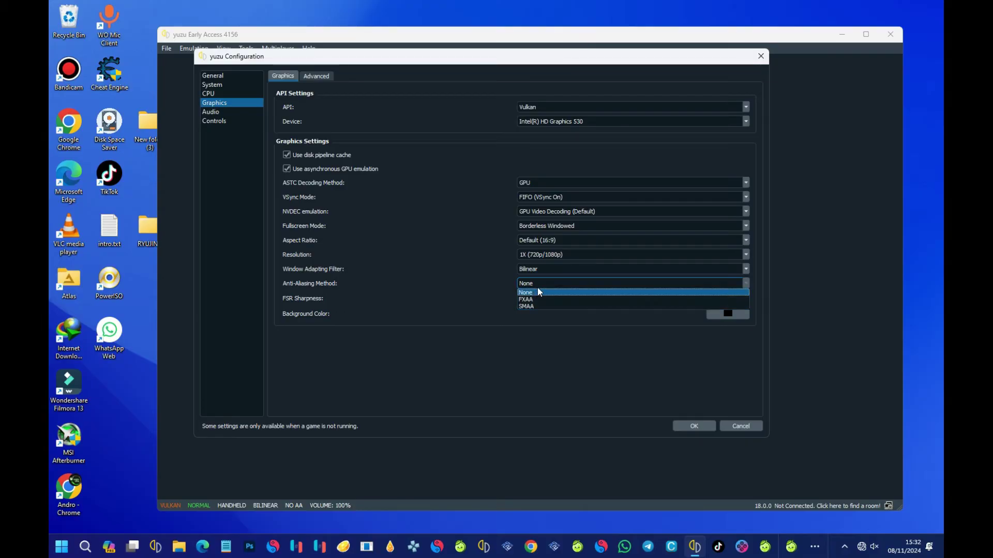
{"action": "left_click", "coordinate": [538, 290]}
{"action": "left_click", "coordinate": [542, 288]}
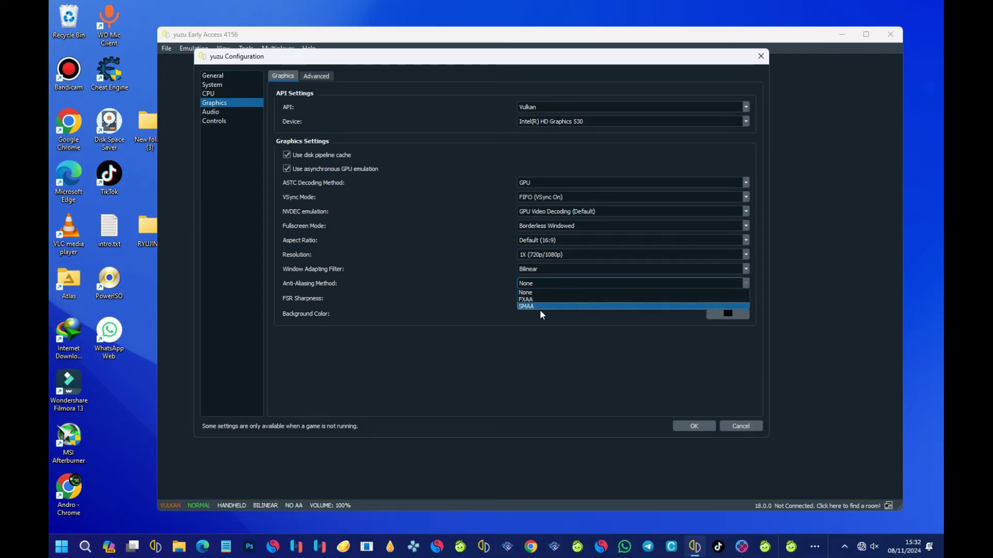
{"action": "left_click", "coordinate": [538, 293]}
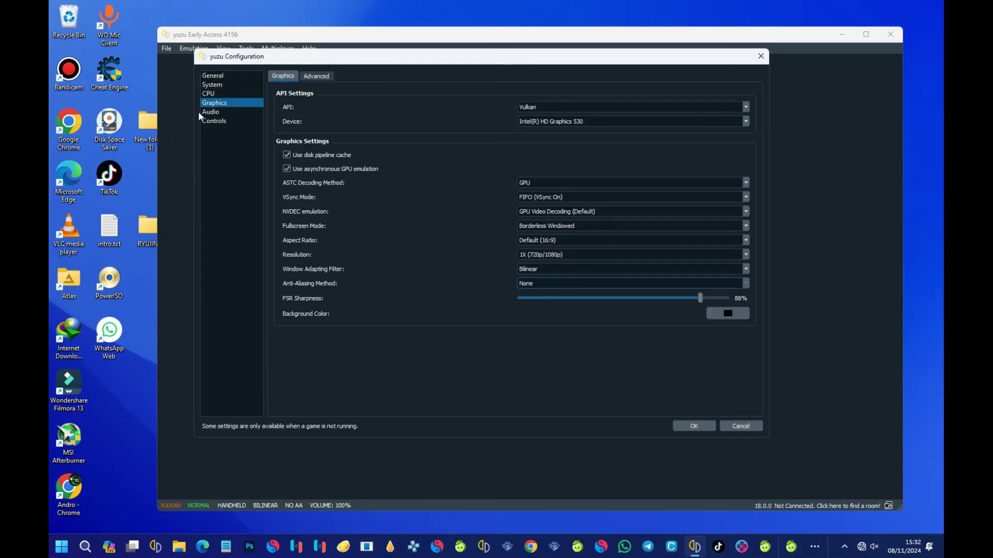
Set the audio output engine to cubeb and check the output device choices, keeping auto.
{"action": "left_click", "coordinate": [212, 112]}
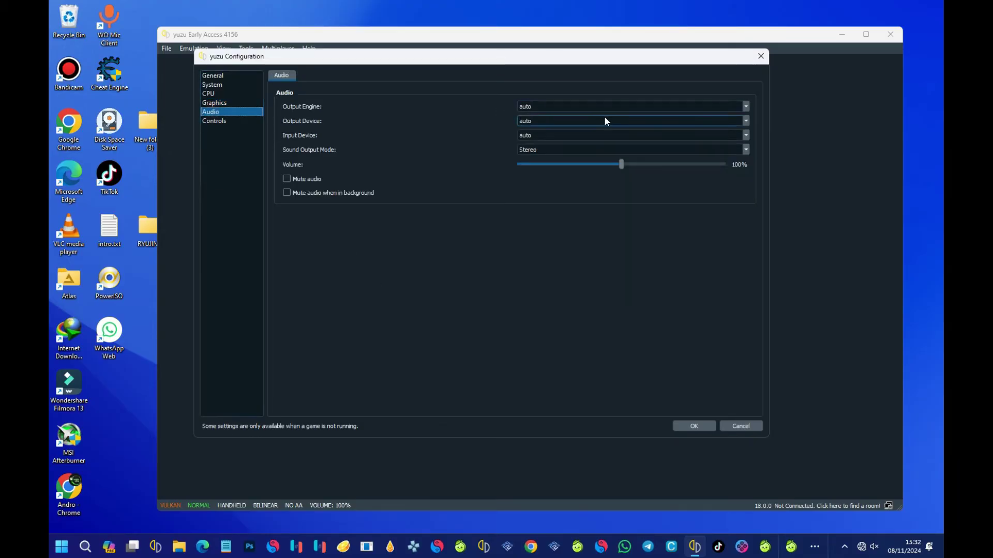
{"action": "left_click", "coordinate": [540, 106]}
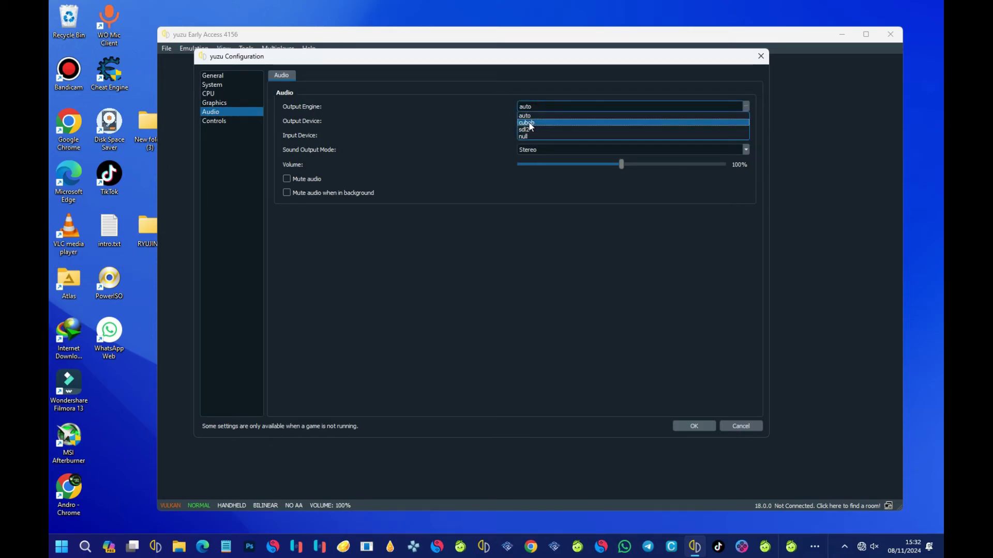
{"action": "left_click", "coordinate": [528, 123]}
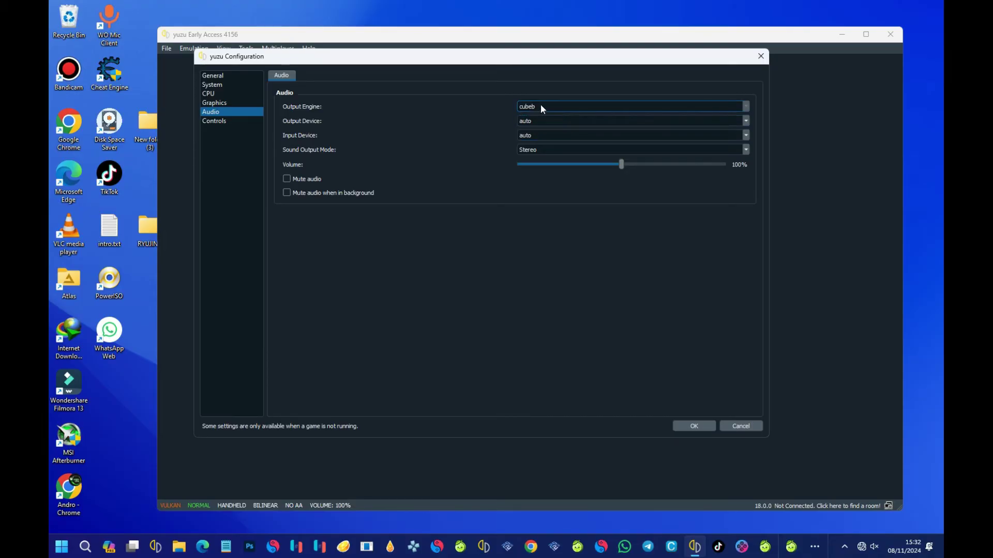
{"action": "left_click", "coordinate": [538, 107]}
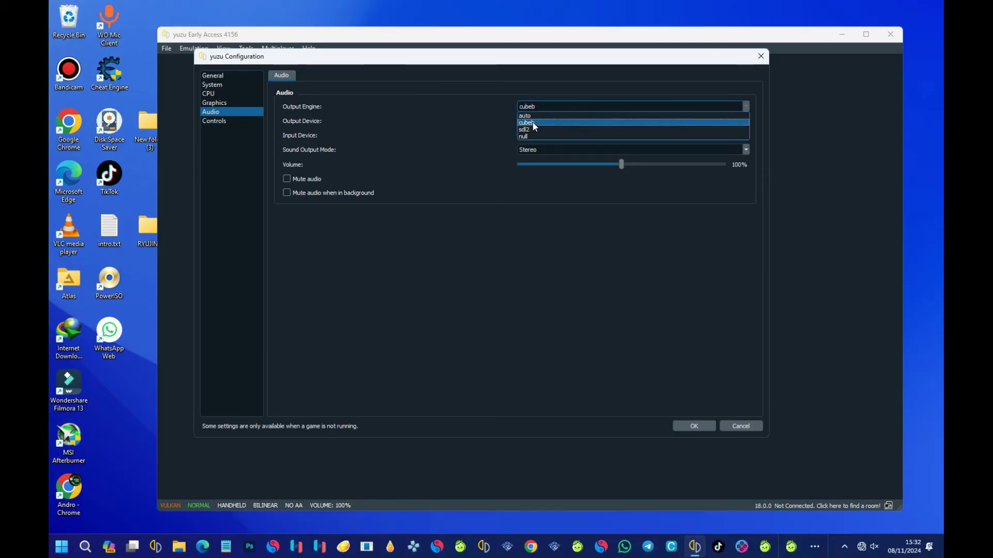
{"action": "left_click", "coordinate": [537, 106]}
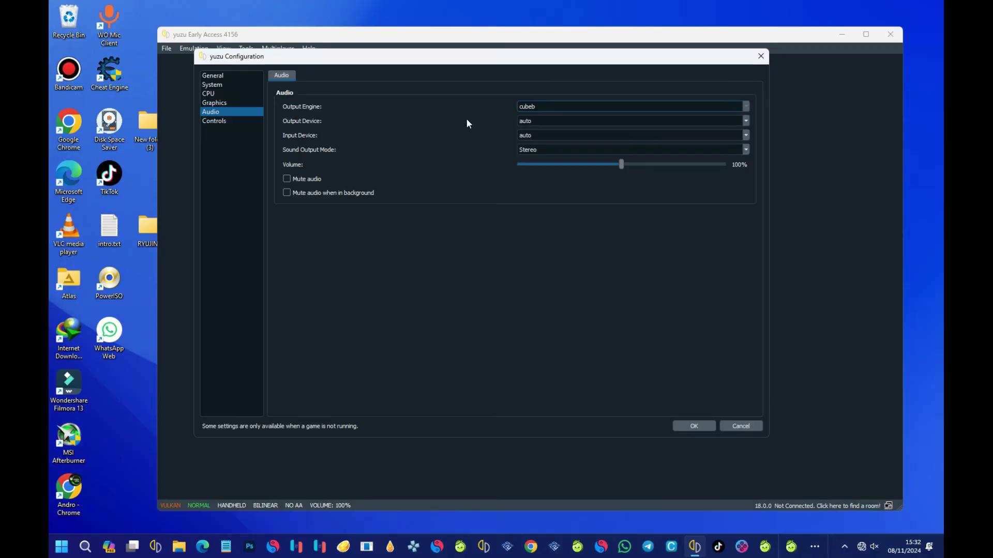
{"action": "left_click", "coordinate": [531, 119]}
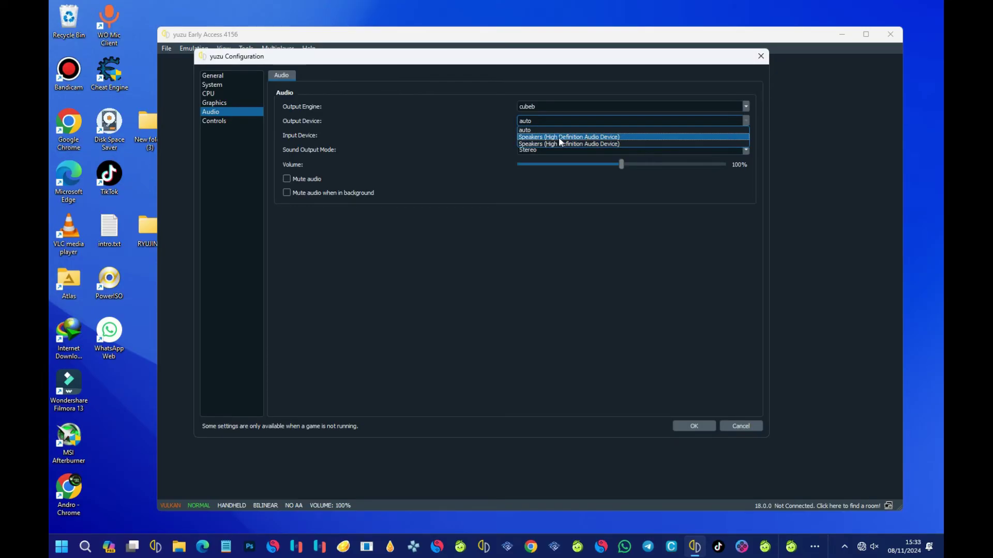
{"action": "left_click", "coordinate": [522, 117]}
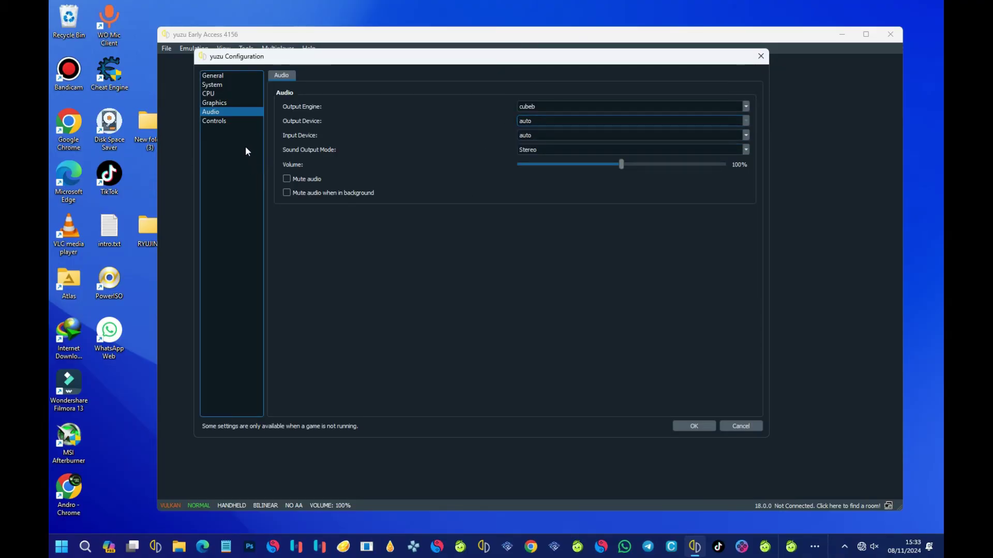
Open the control settings, try Dual Joycons, Handheld and GameCube Controller for Player 1, and set the controller type back to Pro Controller.
{"action": "left_click", "coordinate": [224, 122]}
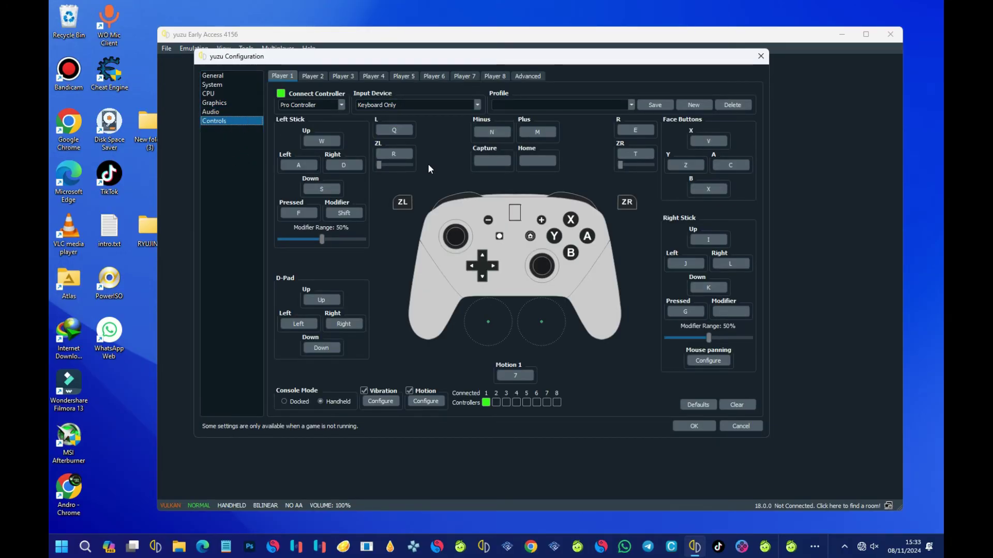
{"action": "left_click", "coordinate": [335, 106]}
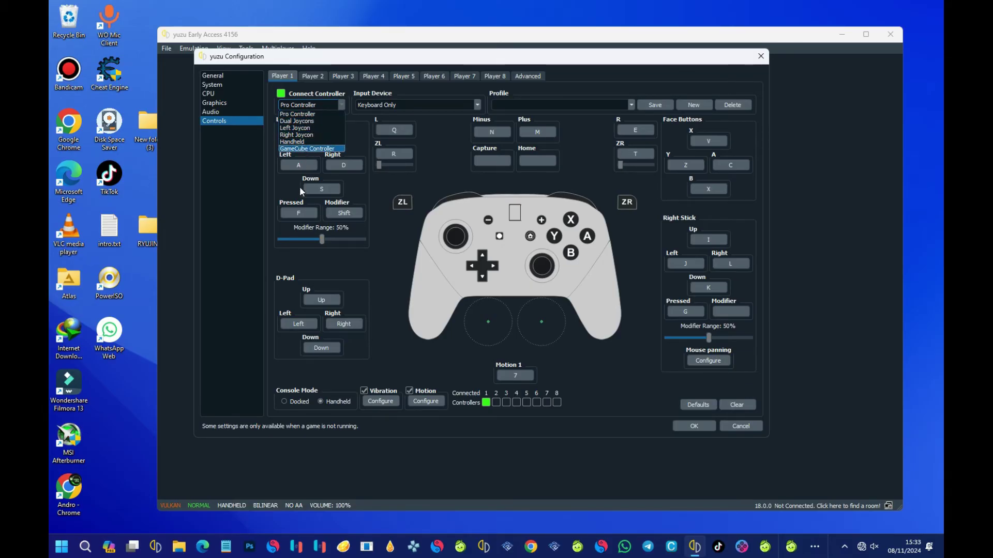
{"action": "left_click", "coordinate": [311, 106]}
{"action": "left_click", "coordinate": [310, 106]}
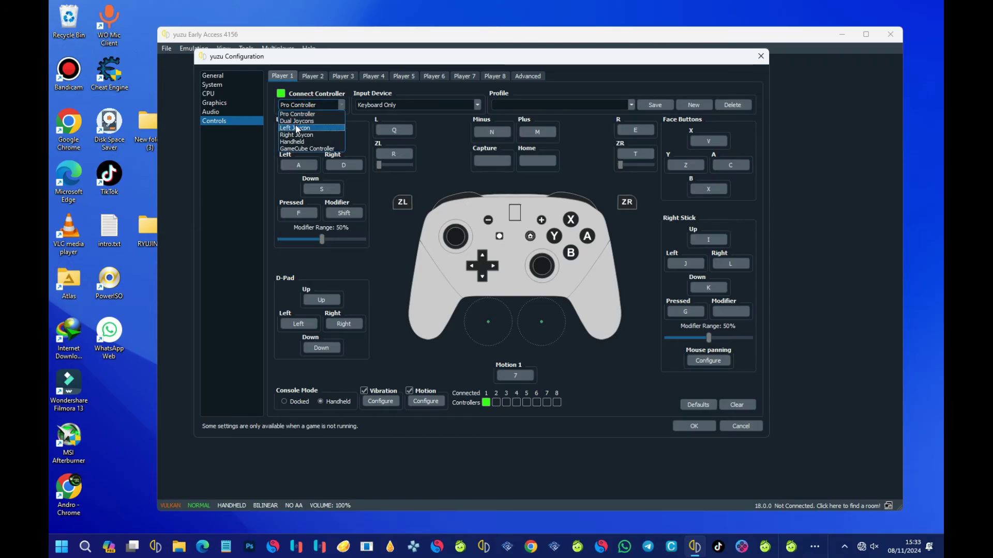
{"action": "left_click", "coordinate": [299, 121]}
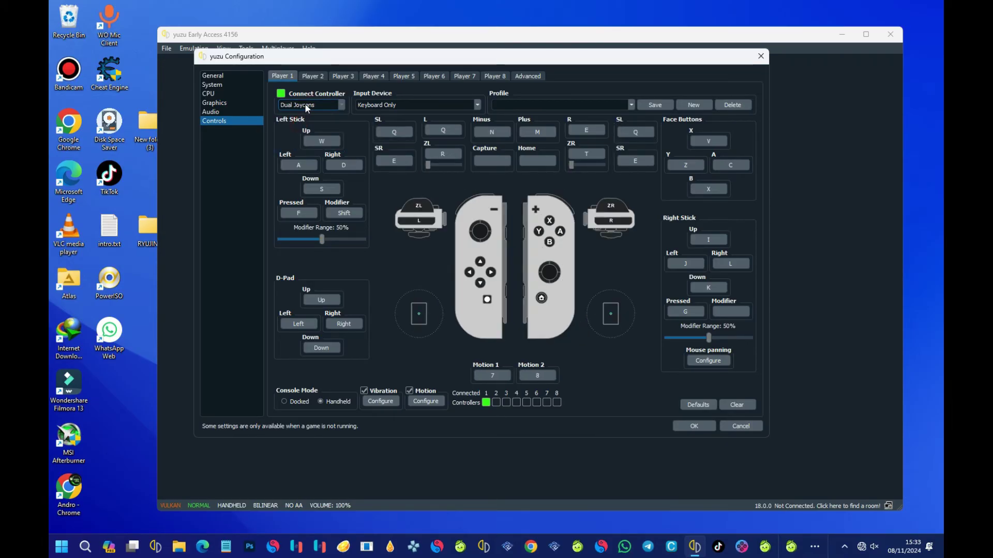
{"action": "left_click", "coordinate": [307, 106]}
{"action": "left_click", "coordinate": [331, 149]}
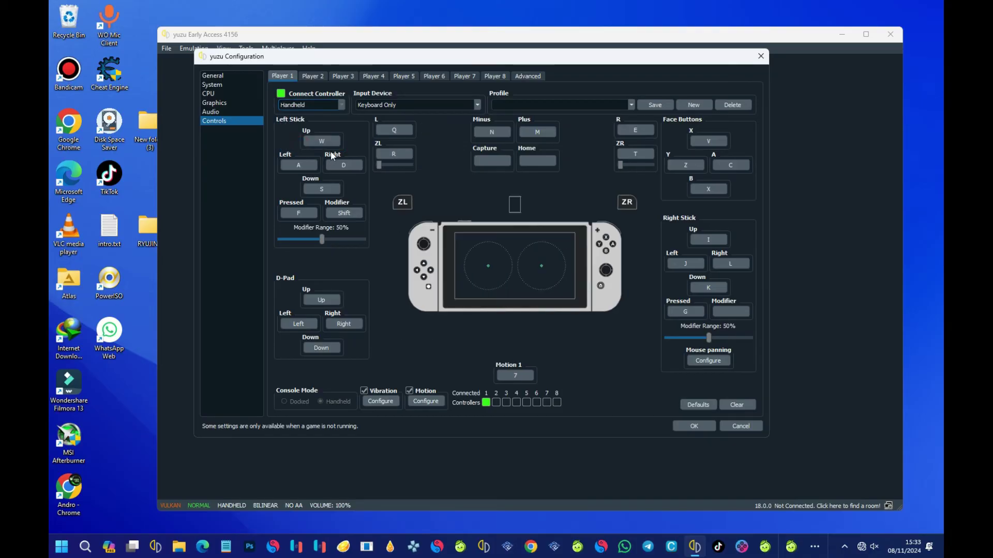
{"action": "left_click", "coordinate": [326, 105]}
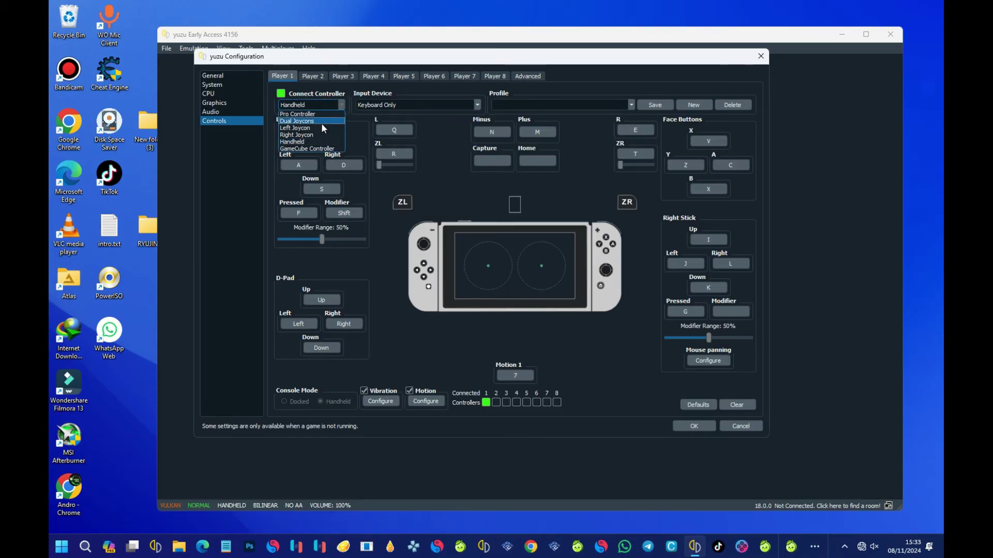
{"action": "left_click", "coordinate": [321, 149]}
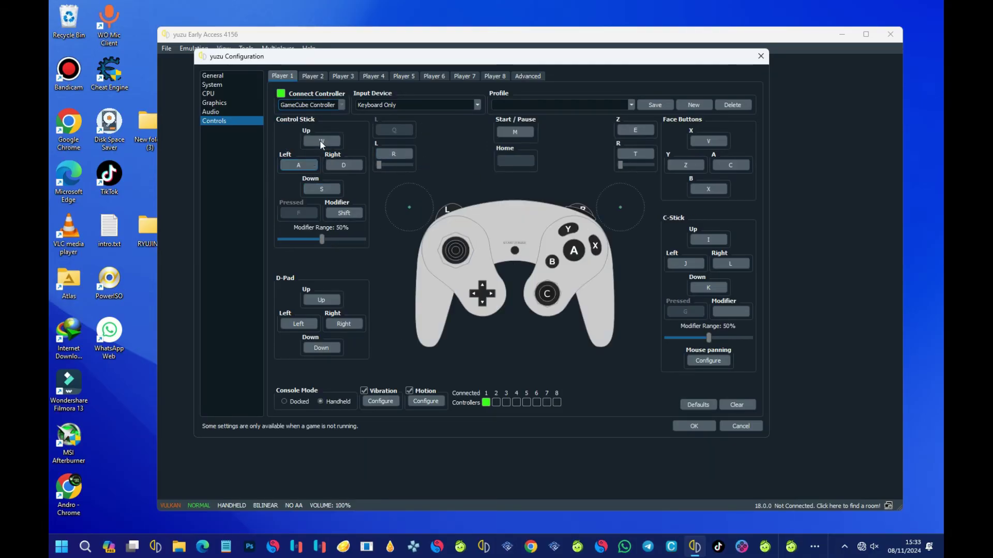
{"action": "left_click", "coordinate": [333, 107]}
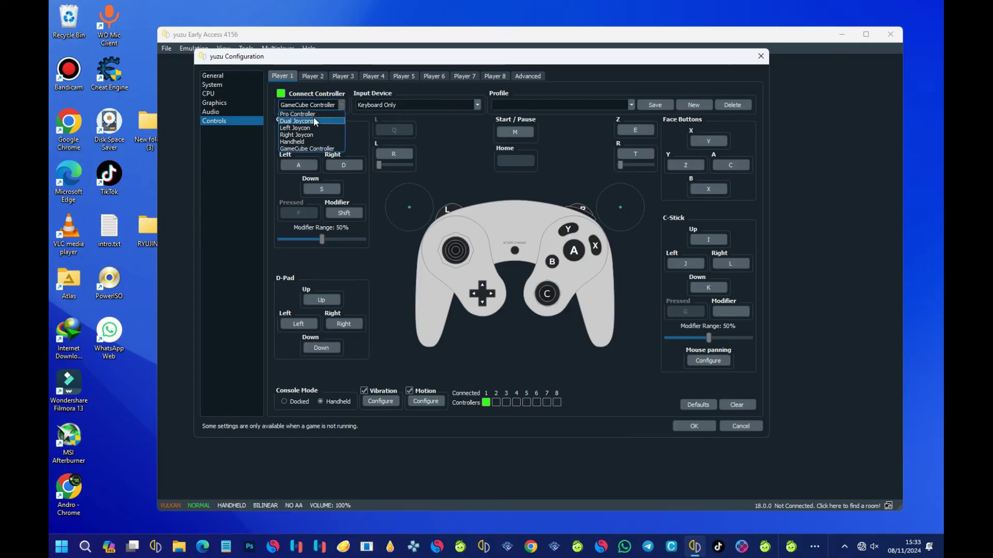
{"action": "left_click", "coordinate": [308, 113]}
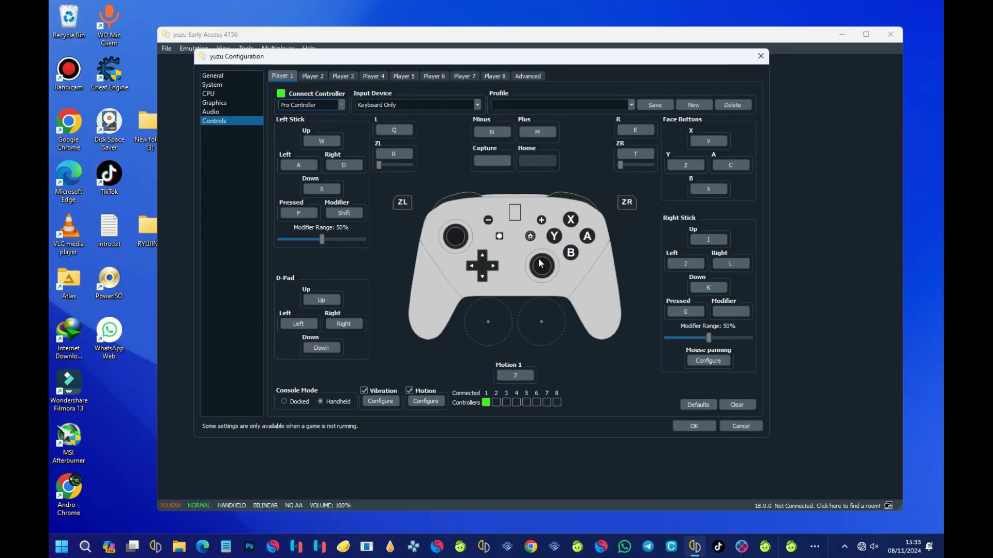
Try Right Joycon and Handheld as Player 1's controller type and return it to Pro Controller.
{"action": "left_click", "coordinate": [333, 106]}
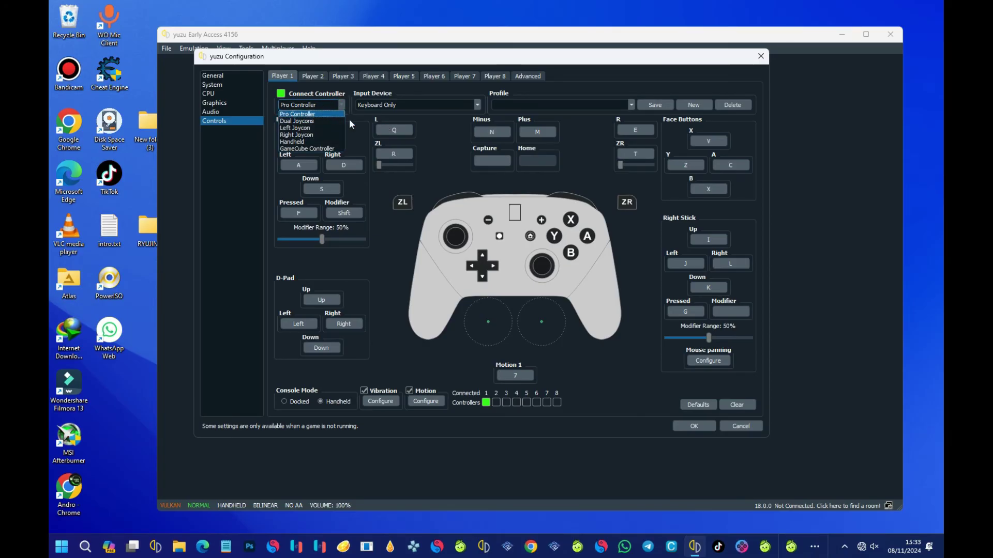
{"action": "left_click", "coordinate": [333, 134]}
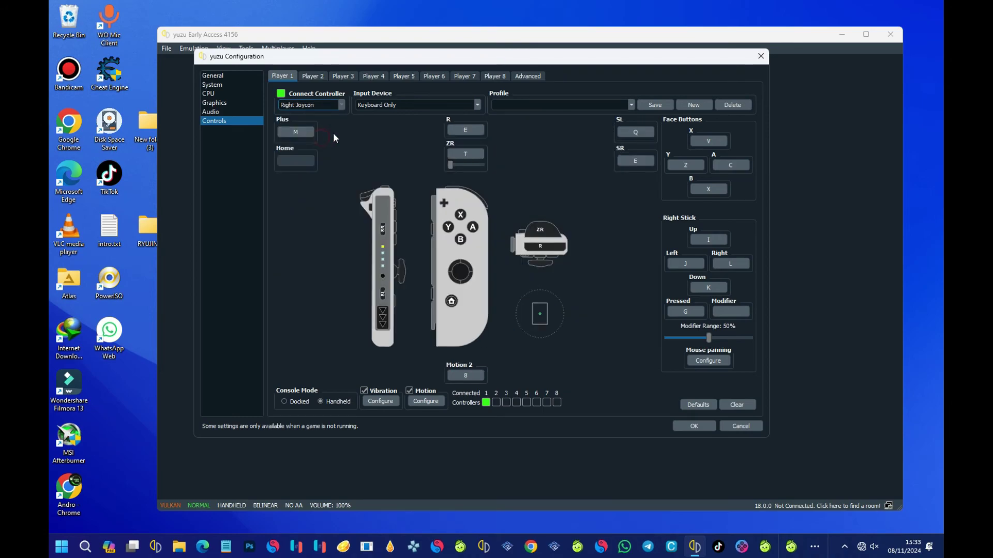
{"action": "left_click", "coordinate": [318, 104]}
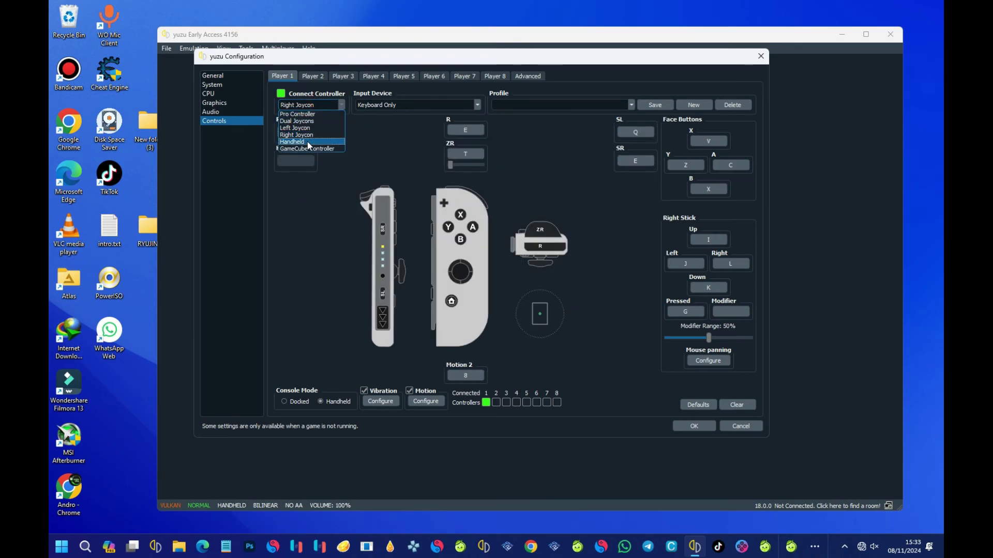
{"action": "left_click", "coordinate": [316, 140]}
{"action": "left_click", "coordinate": [343, 106]}
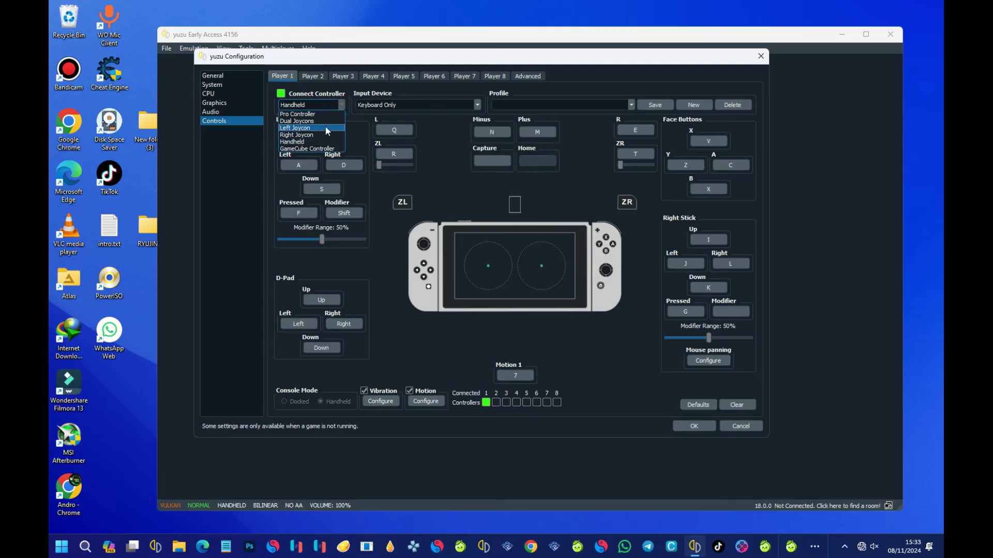
{"action": "left_click", "coordinate": [318, 114]}
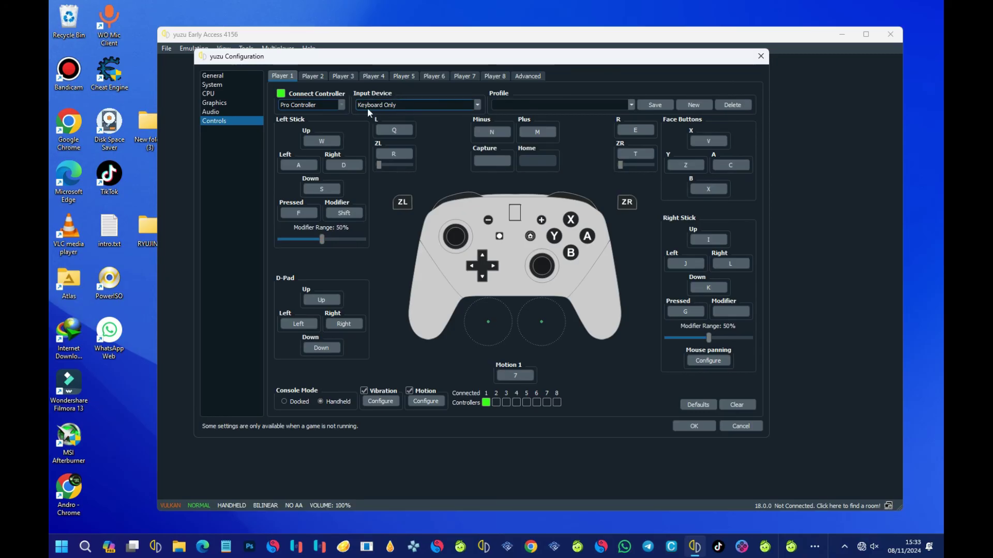
Choose Xbox 360 Controller 0 as Player 1's input device and apply the configuration.
{"action": "left_click", "coordinate": [475, 104]}
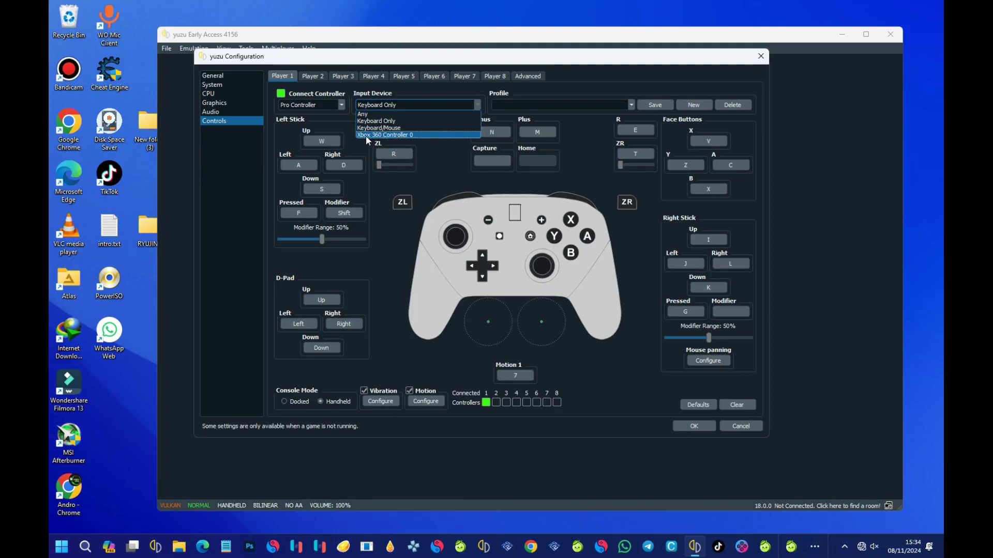
{"action": "left_click", "coordinate": [392, 135]}
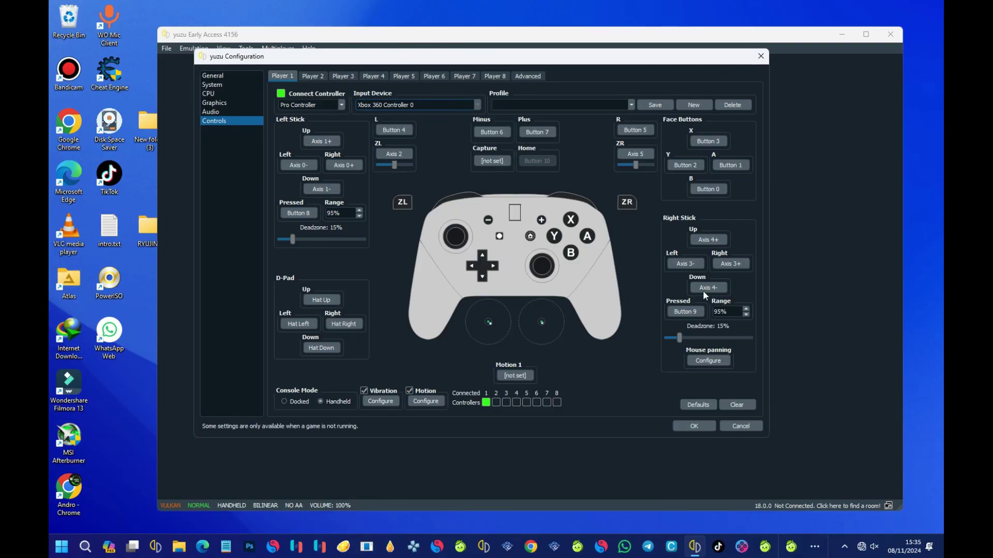
{"action": "left_click", "coordinate": [703, 427]}
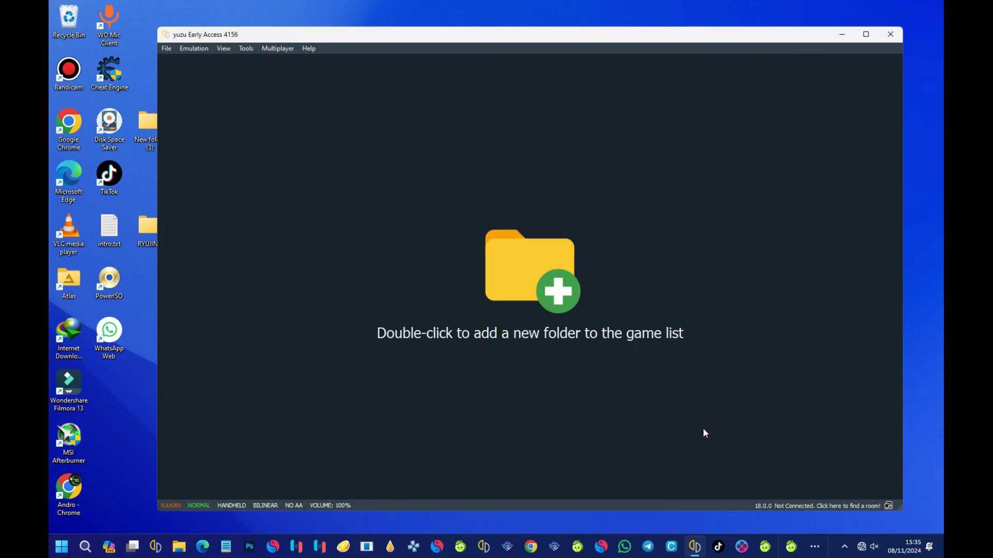